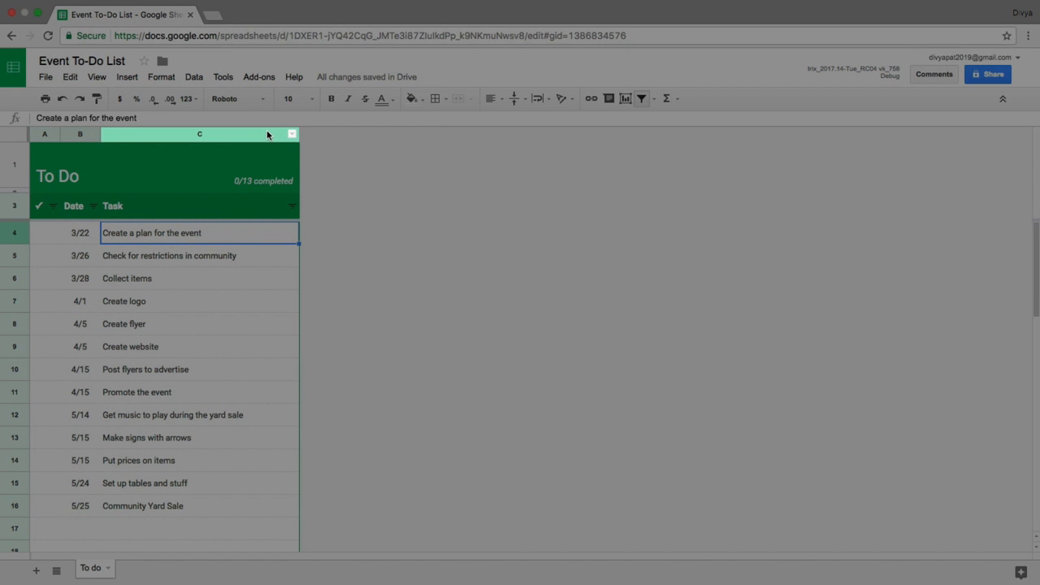
# Step: Insert a new column to the right of the Task column C
pyautogui.click(268, 134)
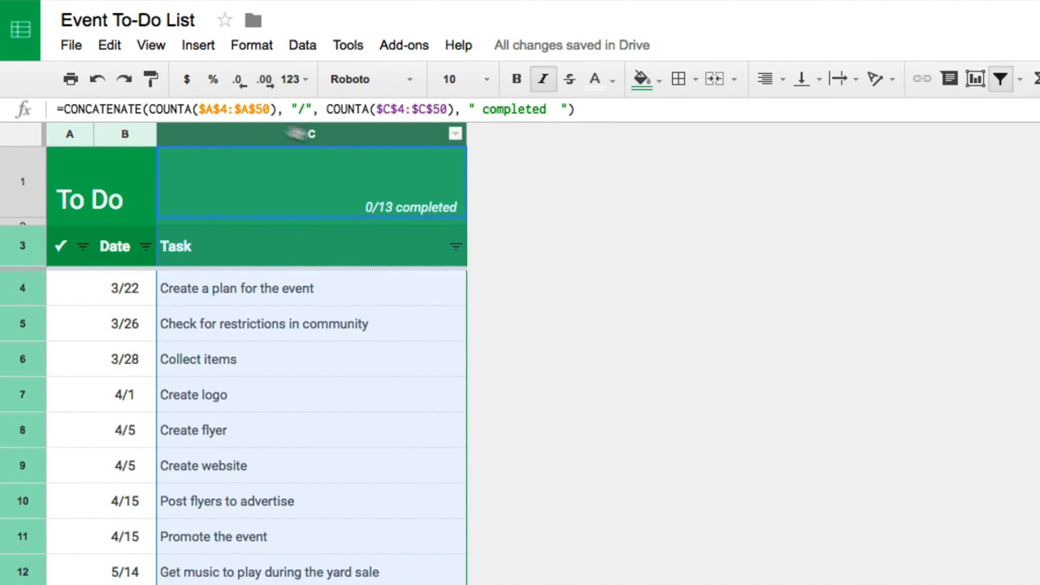
pyautogui.click(199, 45)
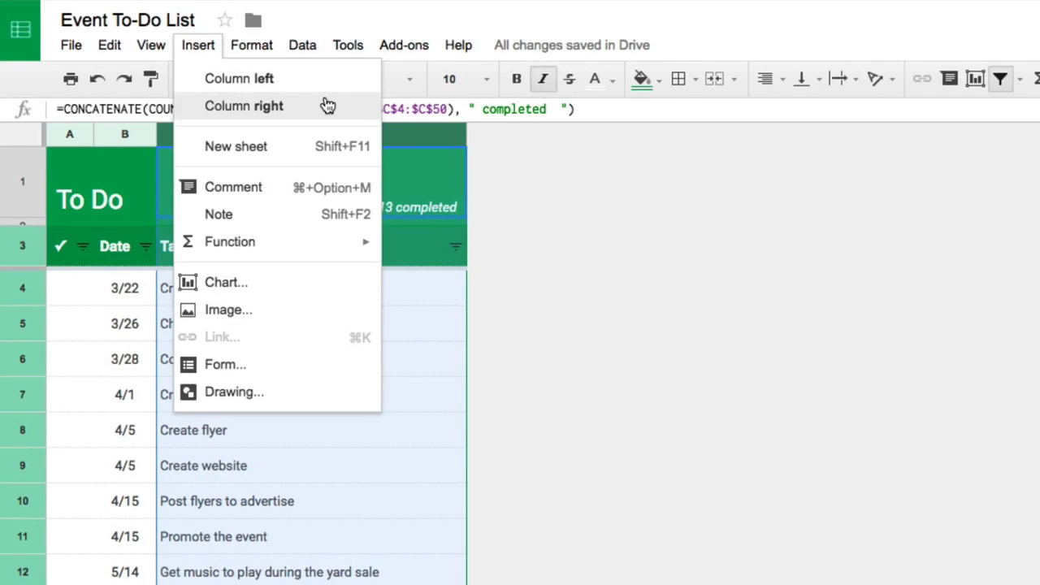
pyautogui.click(326, 104)
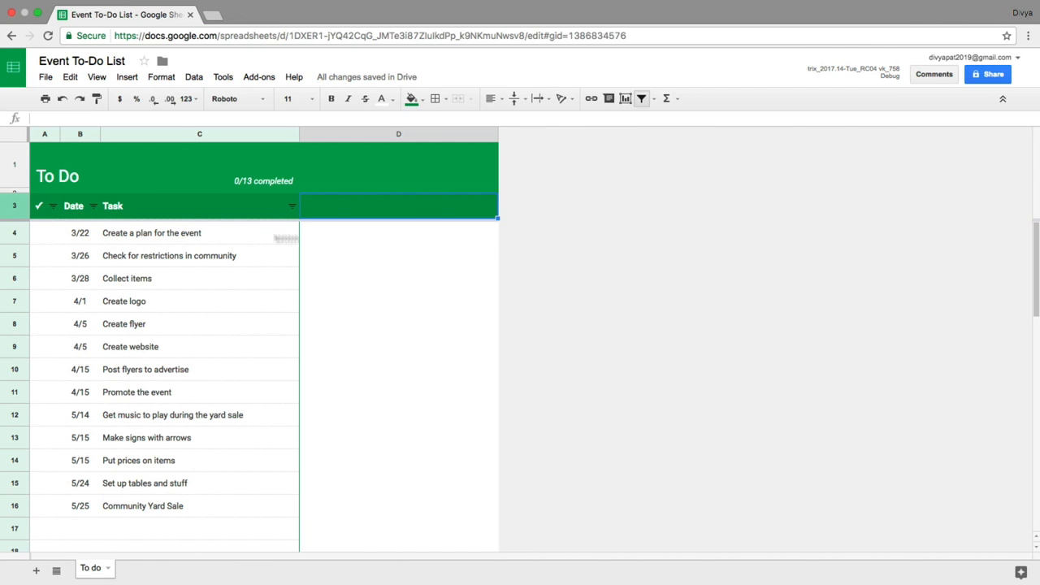
# Step: Fill the whole of row 5, Check for restrictions in community, with light red
pyautogui.click(22, 253)
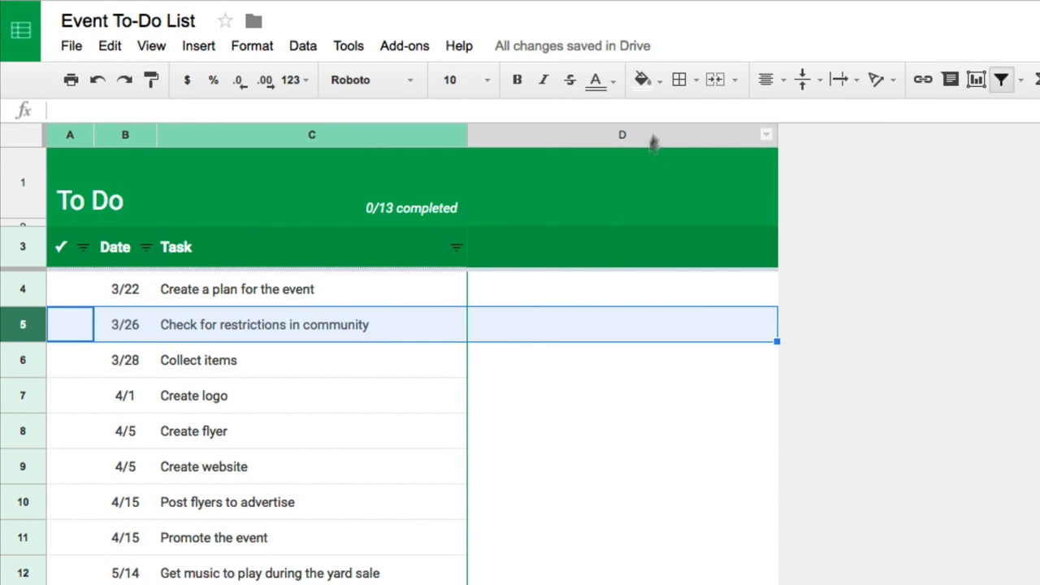
pyautogui.click(650, 89)
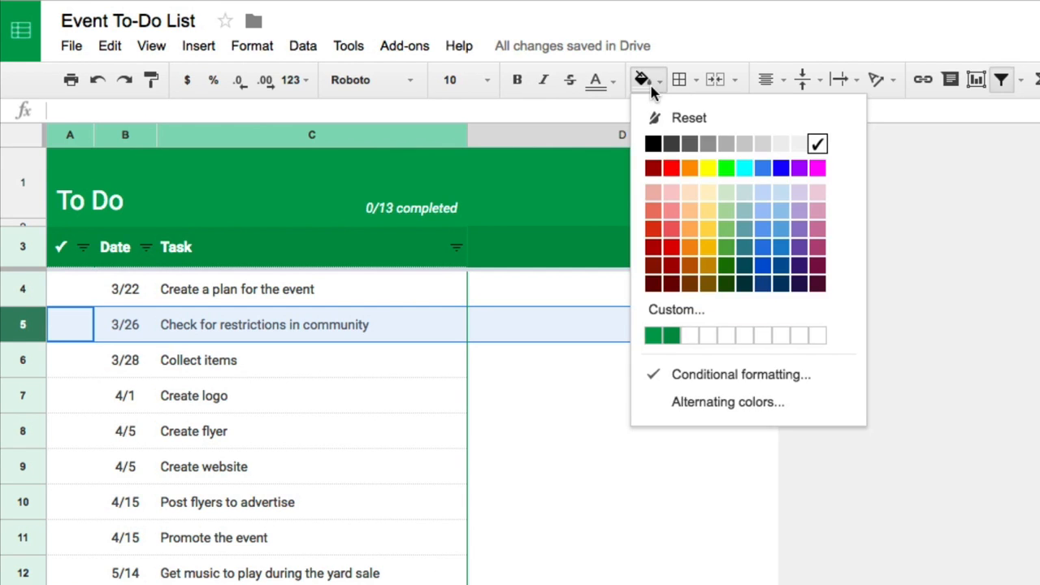
pyautogui.click(671, 215)
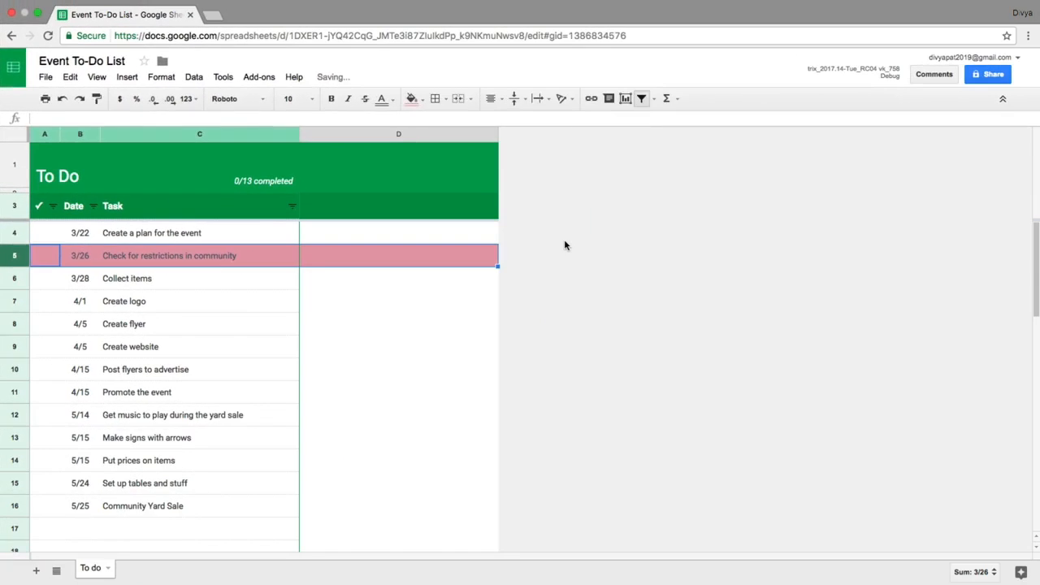
pyautogui.click(879, 300)
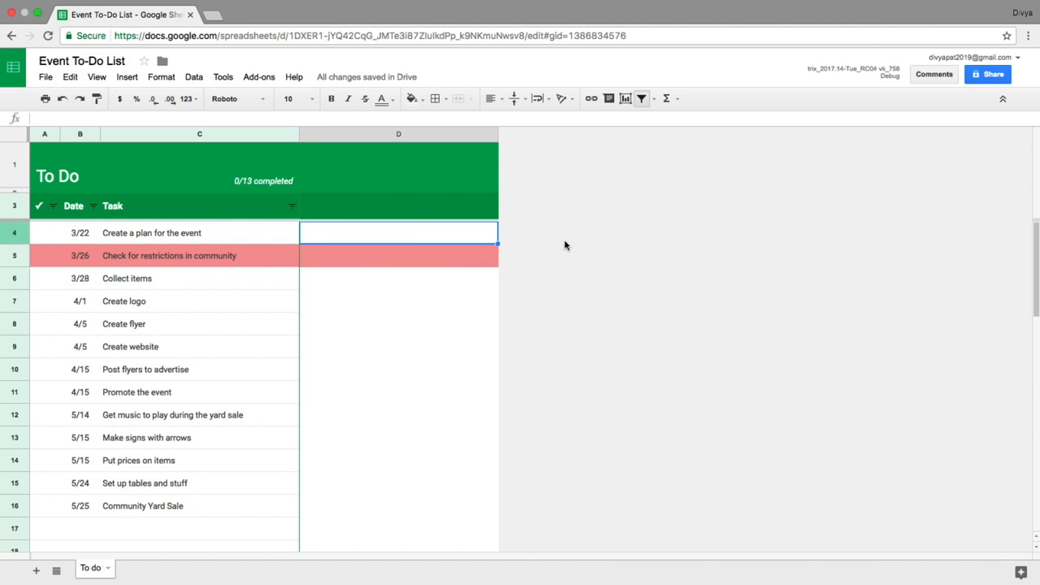
# Step: Copy the Task column C and paste only its formatting onto column D
pyautogui.click(248, 135)
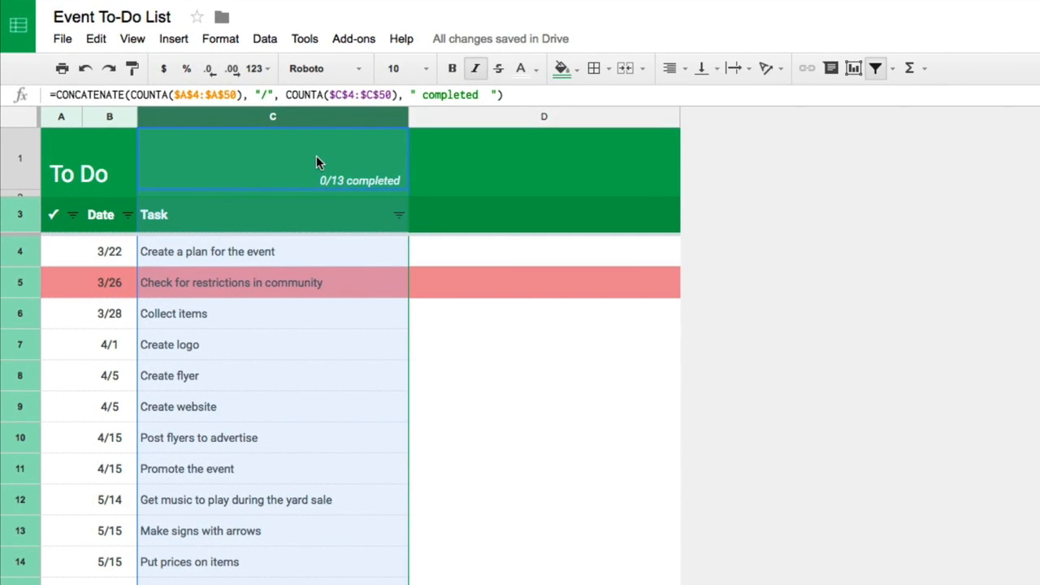
pyautogui.rightClick(232, 167)
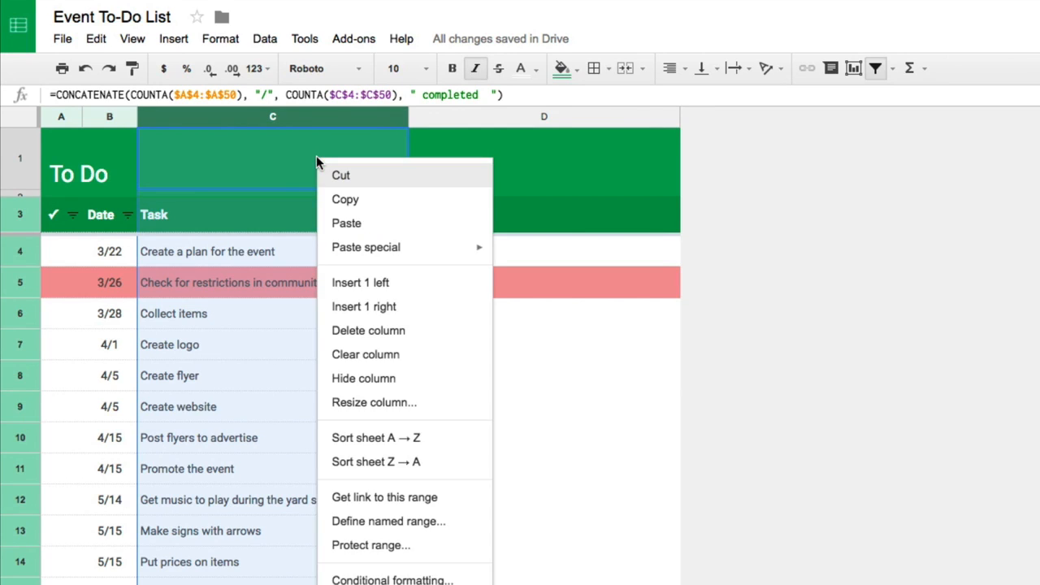
pyautogui.click(404, 202)
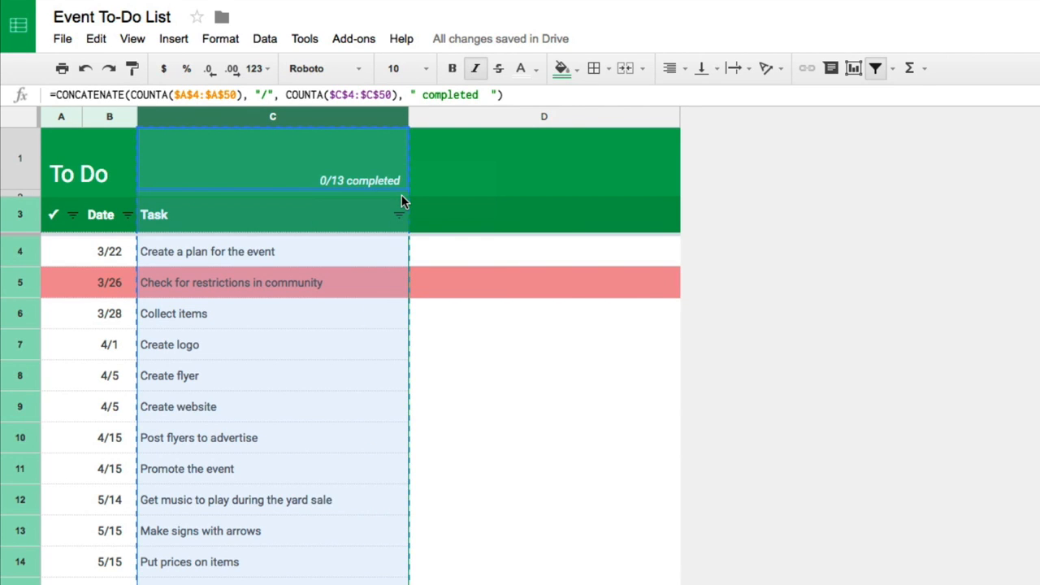
pyautogui.click(488, 113)
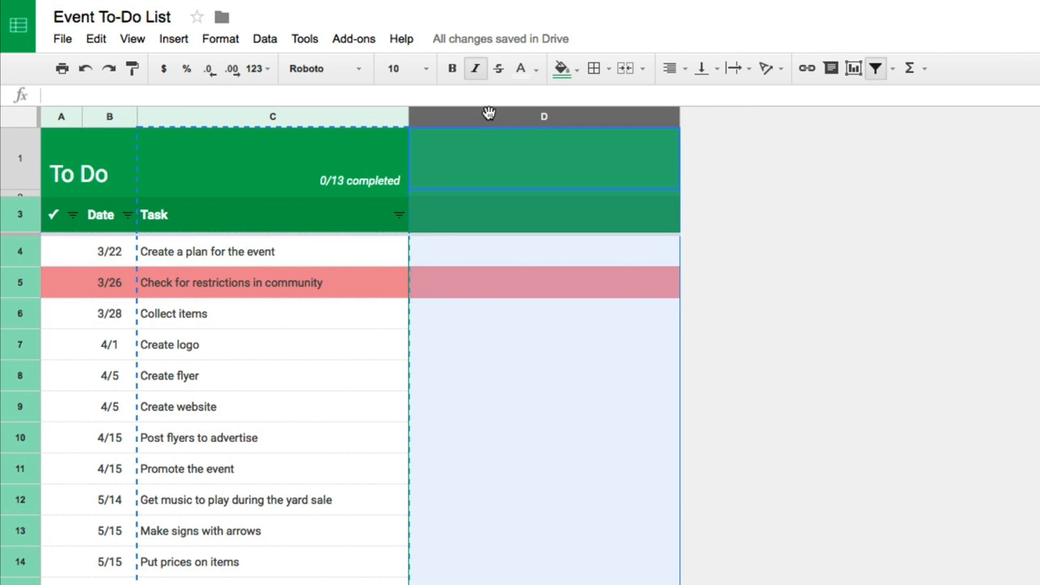
pyautogui.rightClick(483, 149)
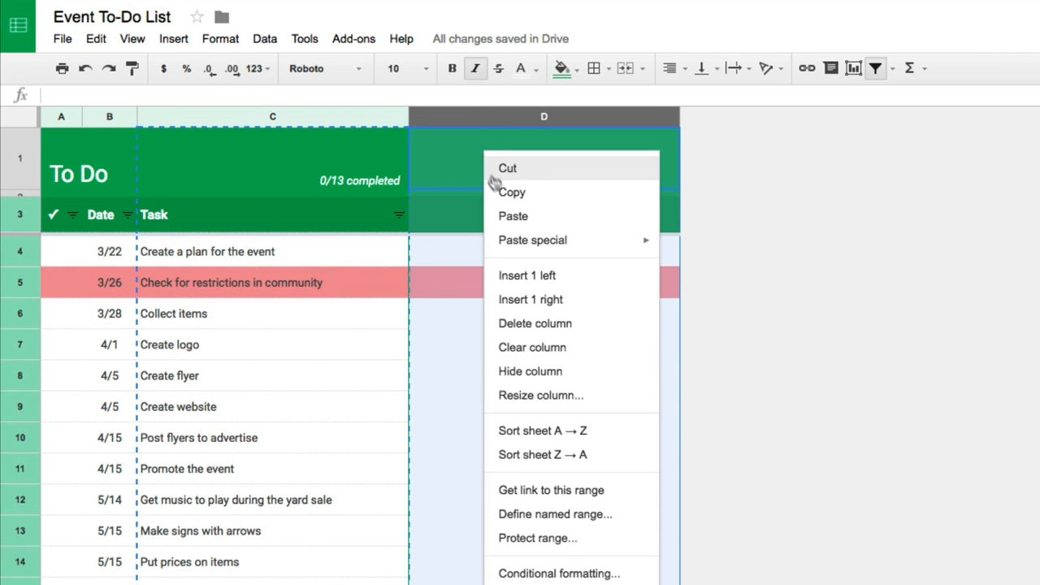
pyautogui.moveTo(577, 239)
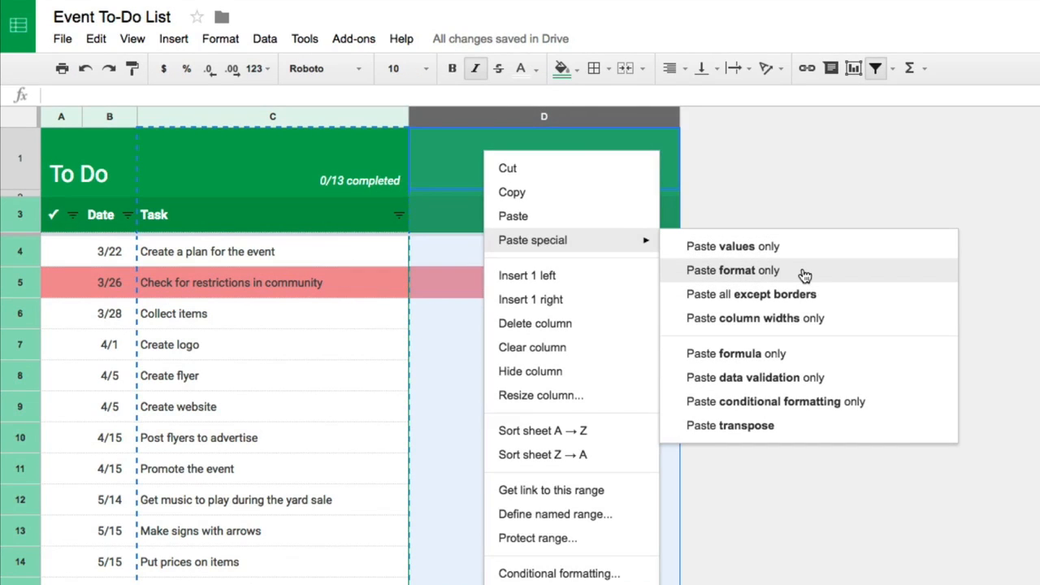
pyautogui.click(805, 272)
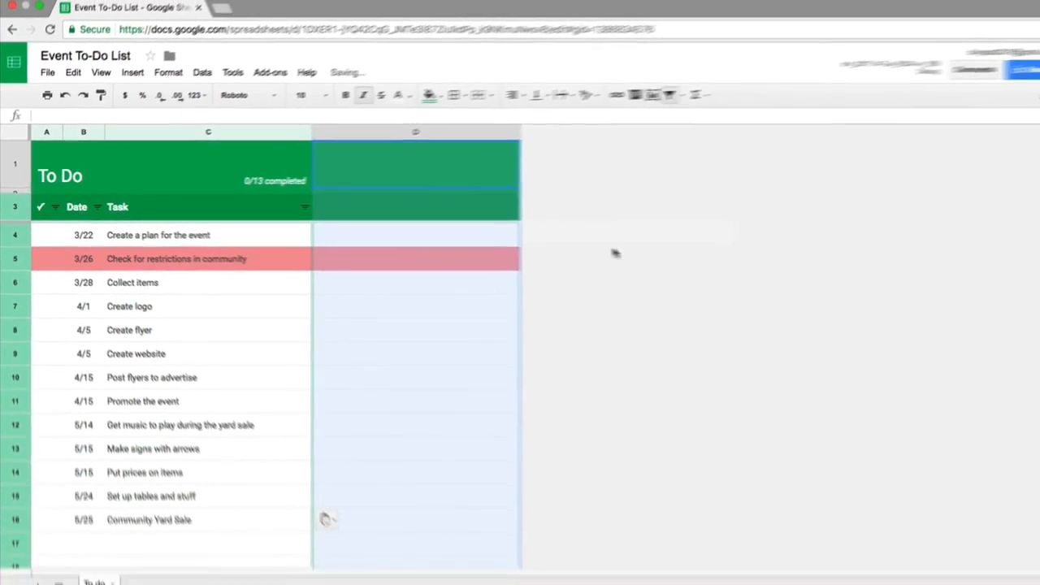
pyautogui.click(588, 246)
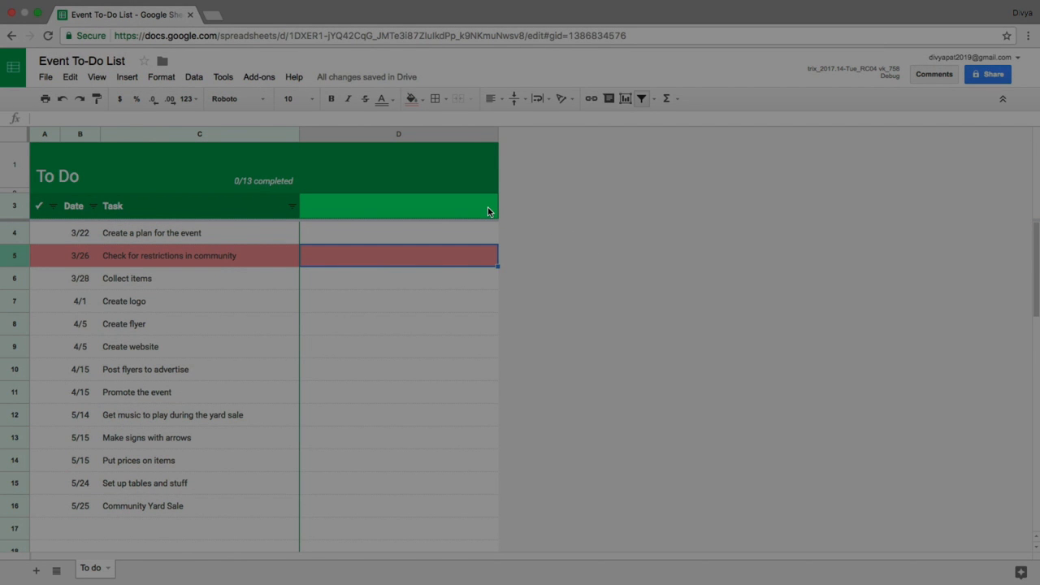
# Step: Enter the header Task Owner in cell D3
pyautogui.click(487, 207)
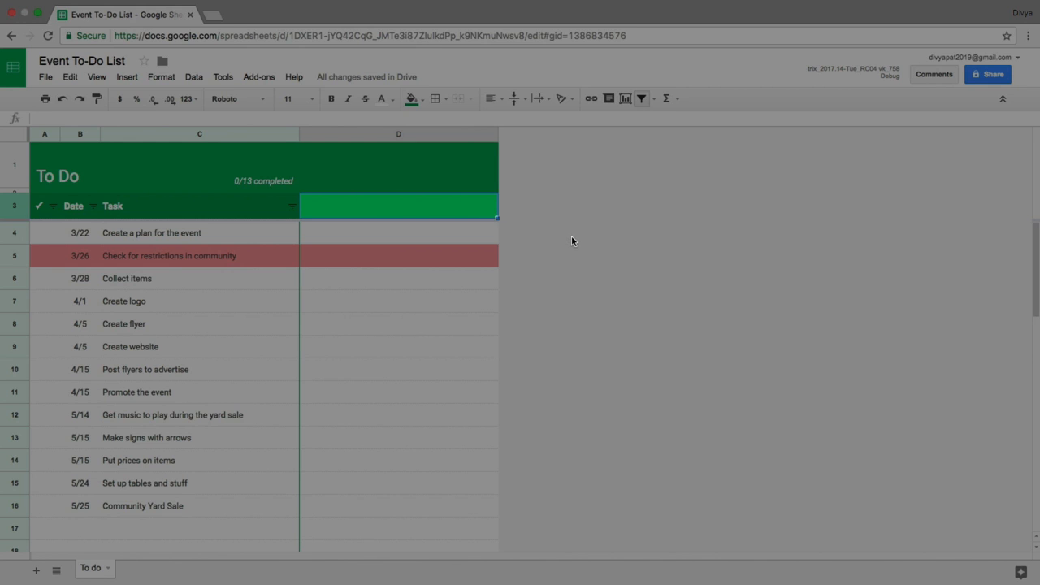
pyautogui.write('Task Owner')
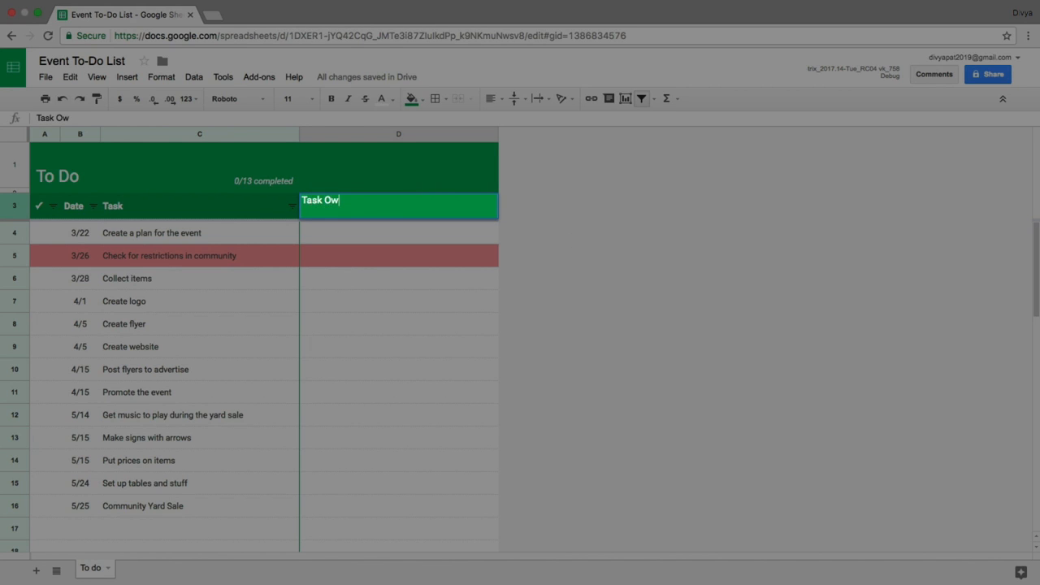
pyautogui.press('Return')
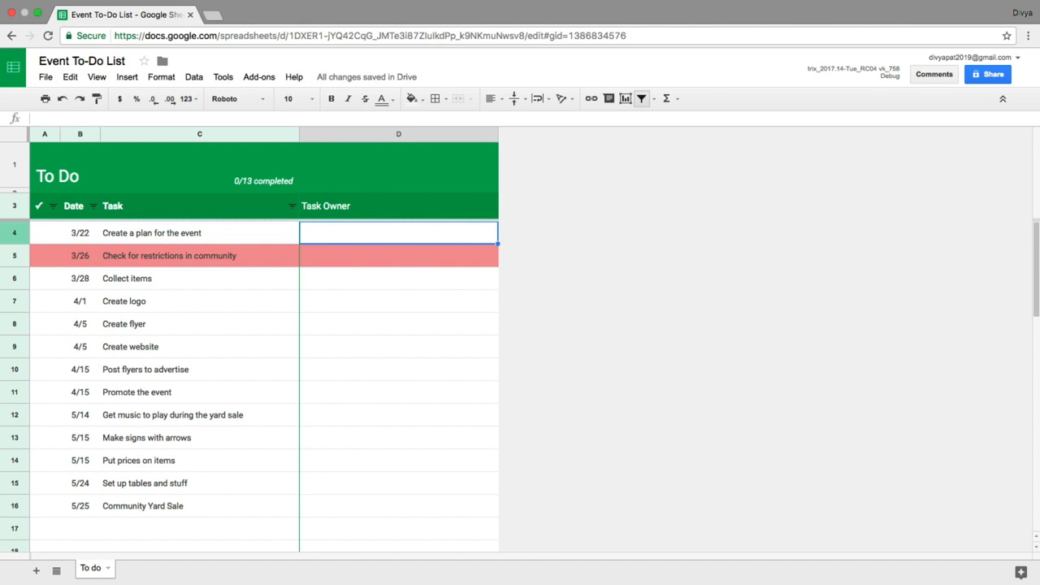
# Step: Enter the first owner's name in D4, D5 and D7 for the plan, restrictions check and logo tasks
pyautogui.write('Divya')
pyautogui.press('Return')
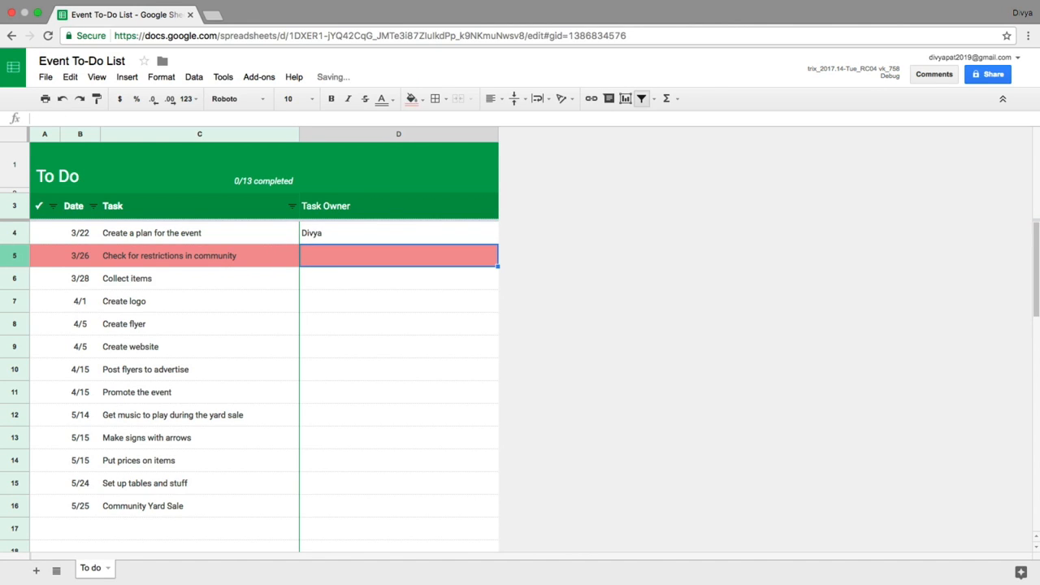
pyautogui.write('Divya')
pyautogui.press('Return')
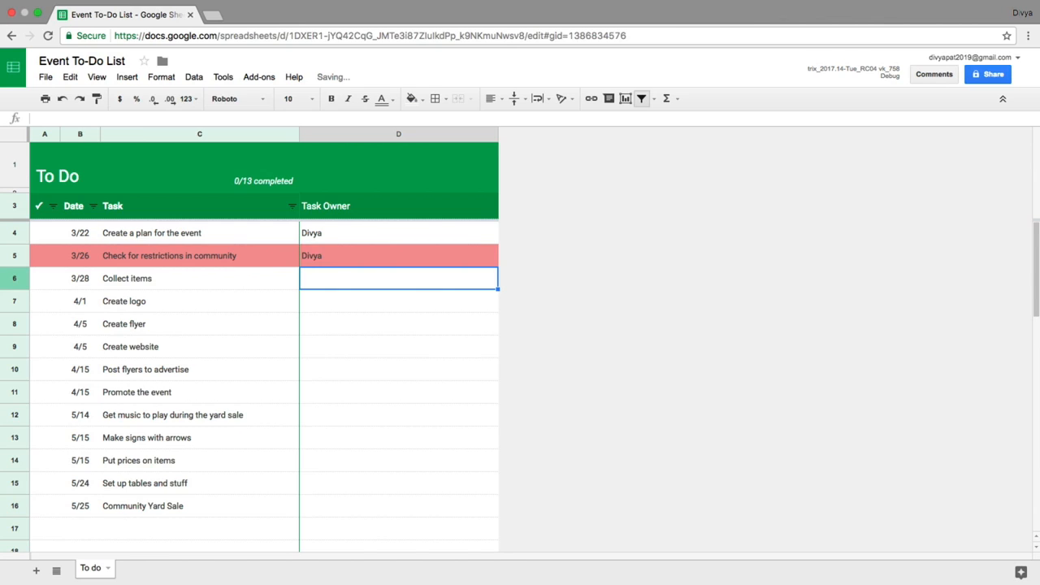
pyautogui.press('Down')
pyautogui.write('Divya')
pyautogui.press('Return')
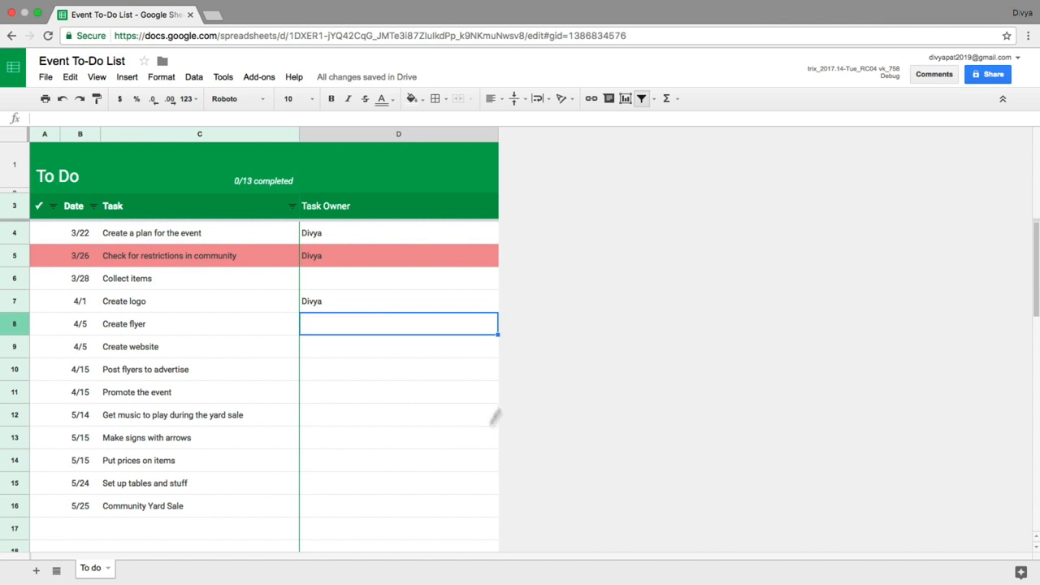
# Step: Enter the first owner's name in D14 and D16 for Put prices on items and Community Yard Sale
pyautogui.click(454, 463)
pyautogui.write('Divya')
pyautogui.press('Return')
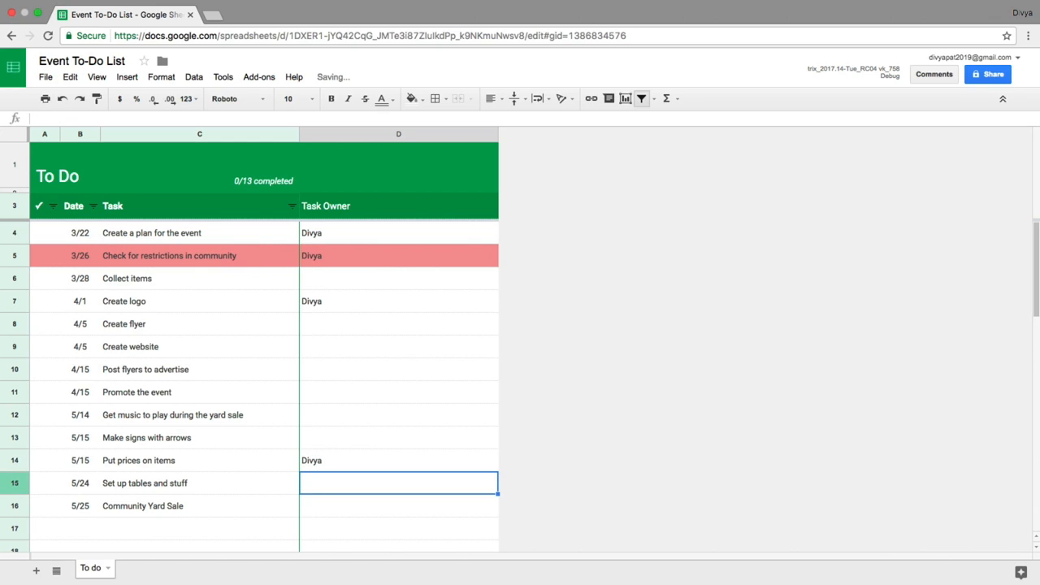
pyautogui.press('Down')
pyautogui.write('Divya')
pyautogui.press('Return')
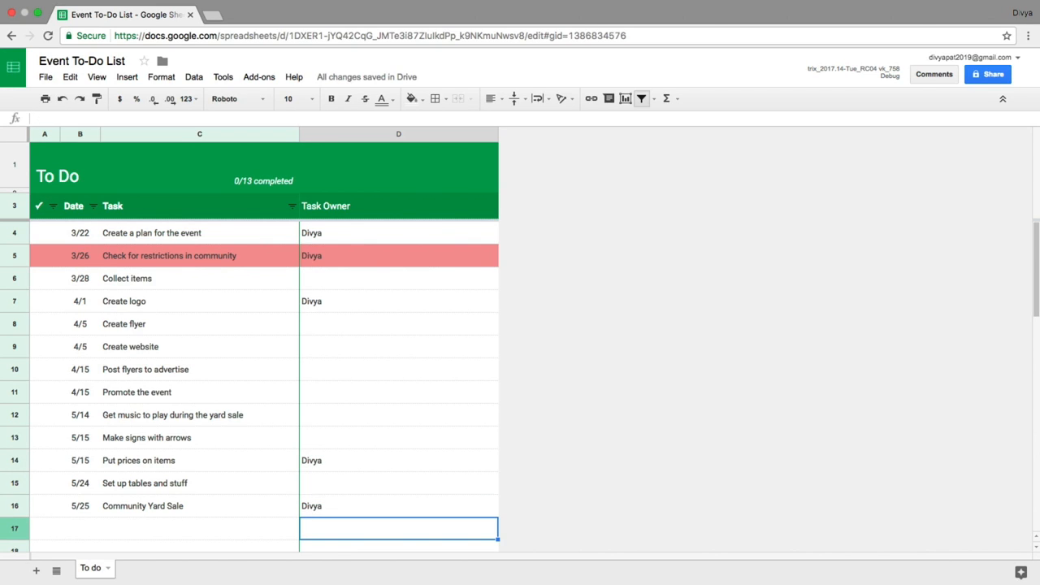
# Step: Enter a second owner's name in D8, D10 and D13 for the create flyer, post flyers and make signs tasks
pyautogui.click(348, 331)
pyautogui.write('Jamal')
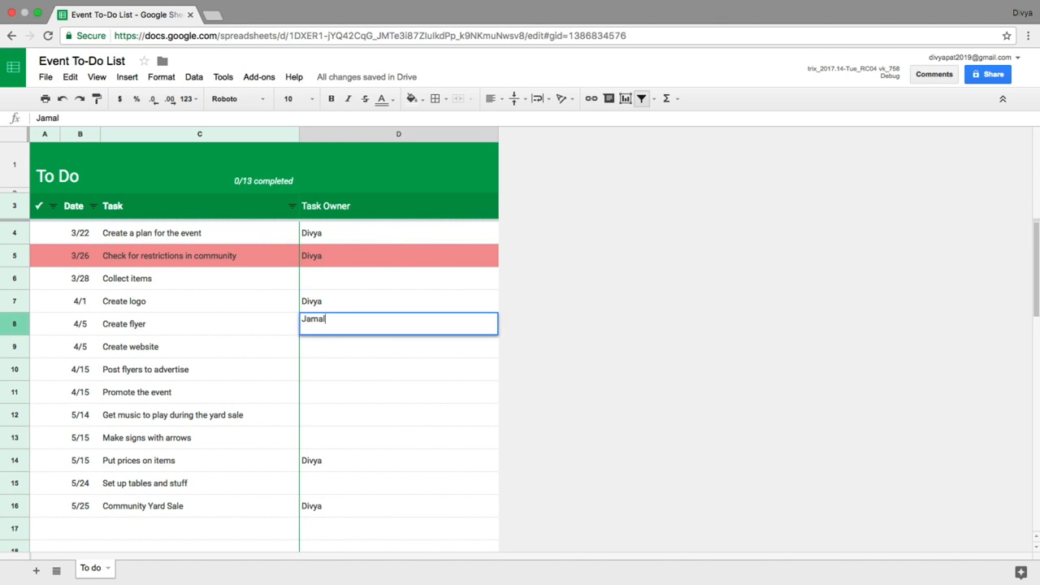
pyautogui.press('Return')
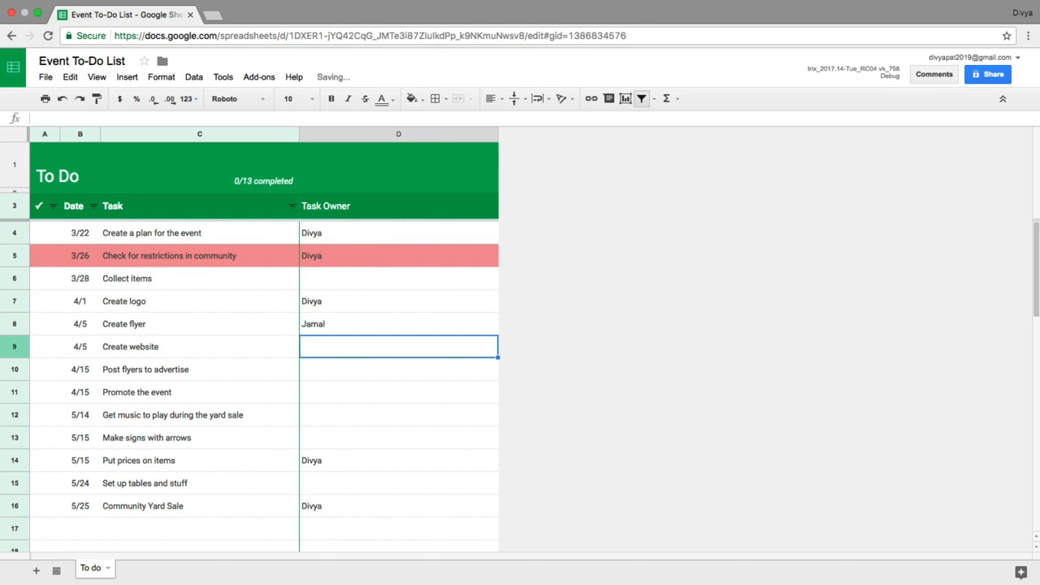
pyautogui.press('Down')
pyautogui.write('Jamal')
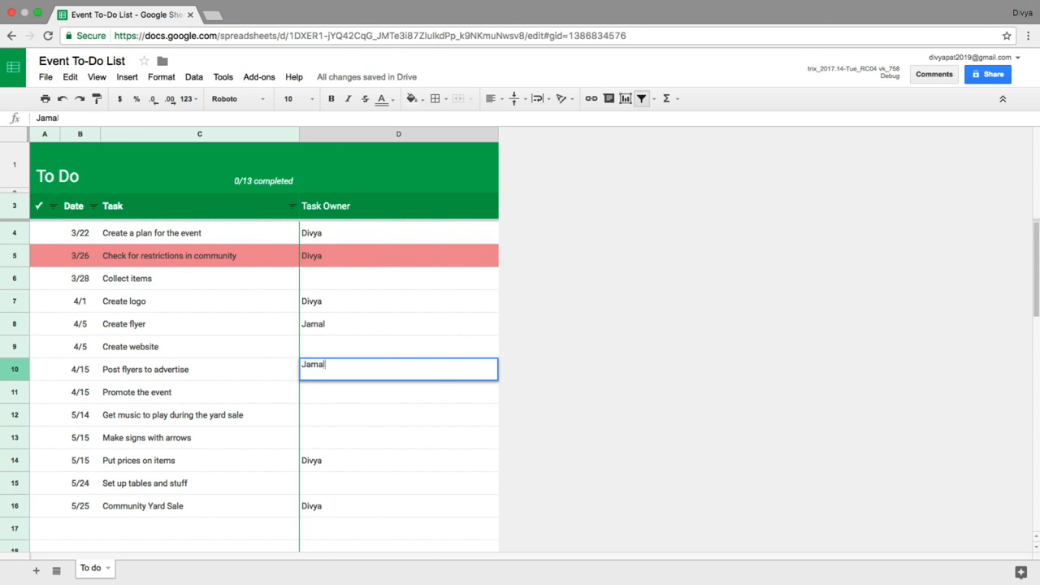
pyautogui.press('Return')
pyautogui.press('Down')
pyautogui.press('Down')
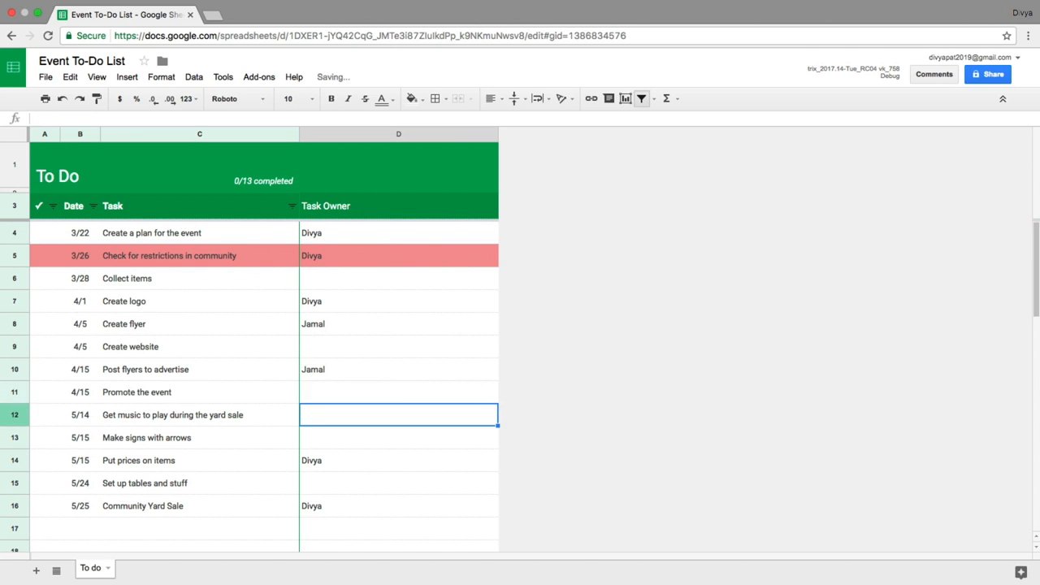
pyautogui.write('Jamal')
pyautogui.press('Return')
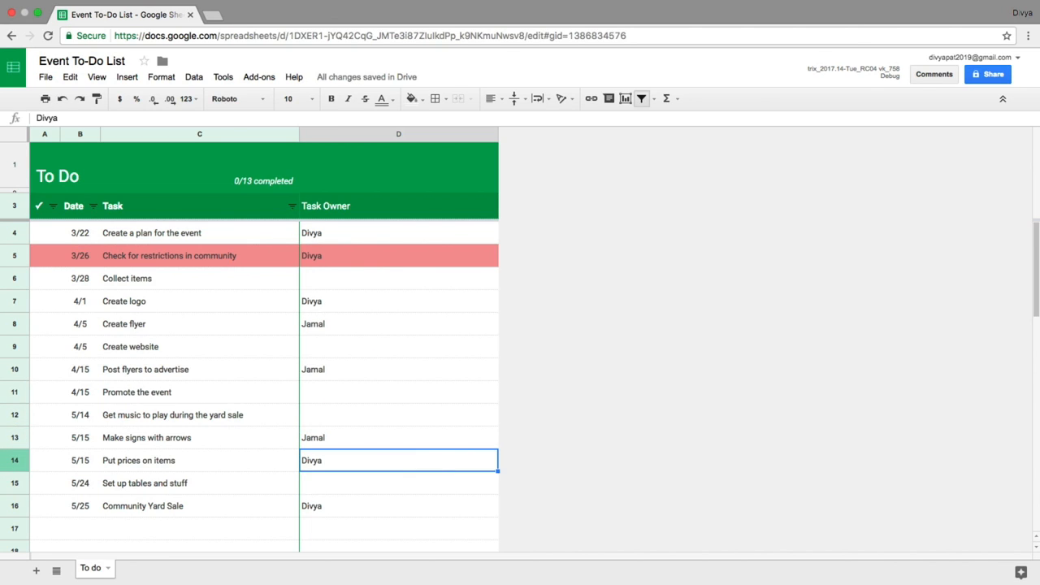
# Step: Enter a third owner's name in D11 and D15 for Promote the event and Set up tables and stuff
pyautogui.press('Up')
pyautogui.press('Up')
pyautogui.press('Up')
pyautogui.write('Raghav')
pyautogui.press('Return')
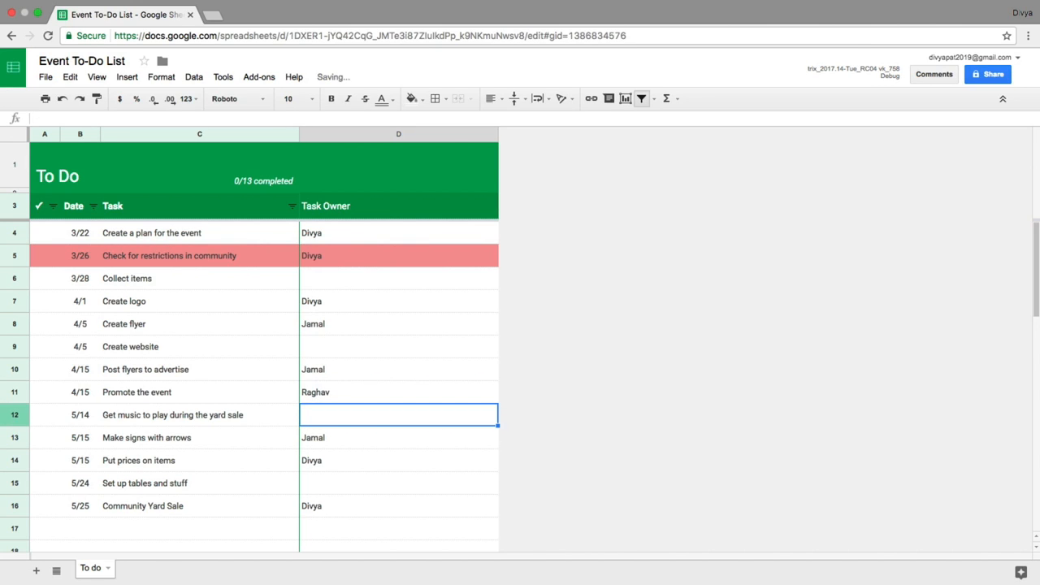
pyautogui.press('Down')
pyautogui.press('Down')
pyautogui.press('Down')
pyautogui.write('Raghav')
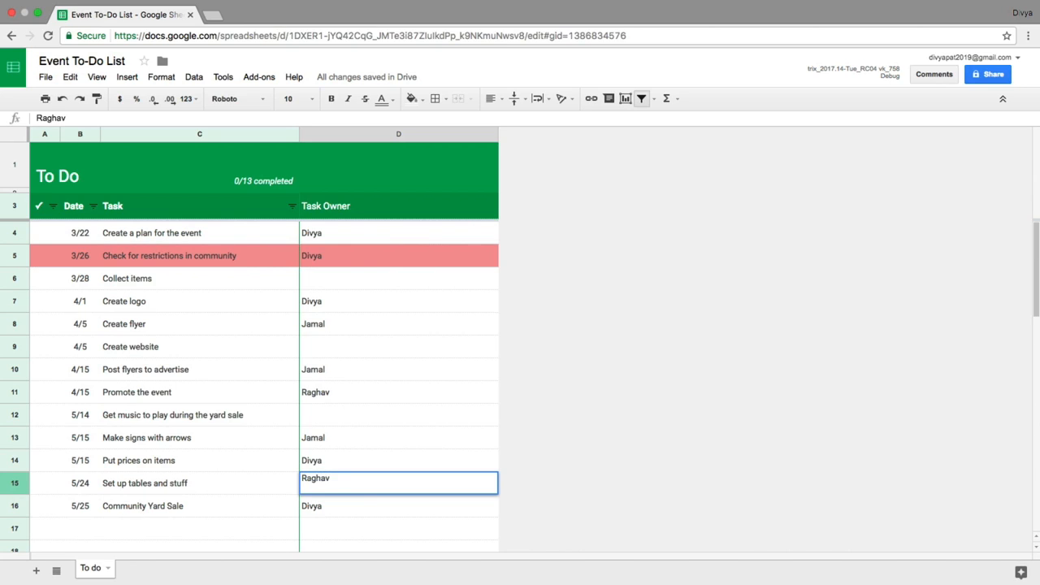
pyautogui.press('Return')
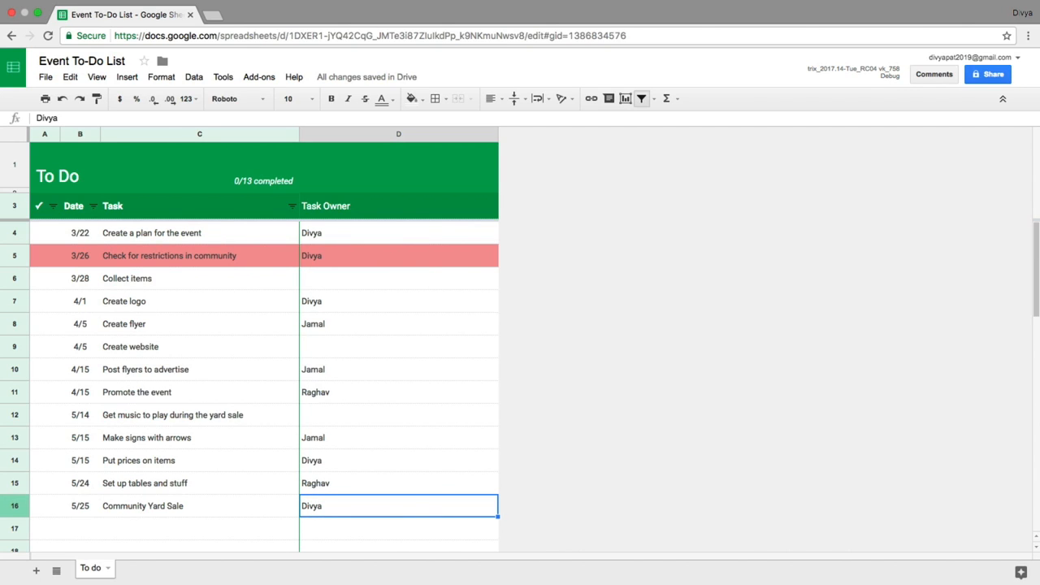
# Step: Enter a fourth owner's name in D12 for Get music to play during the yard sale
pyautogui.press('Up')
pyautogui.press('Up')
pyautogui.press('Up')
pyautogui.press('Up')
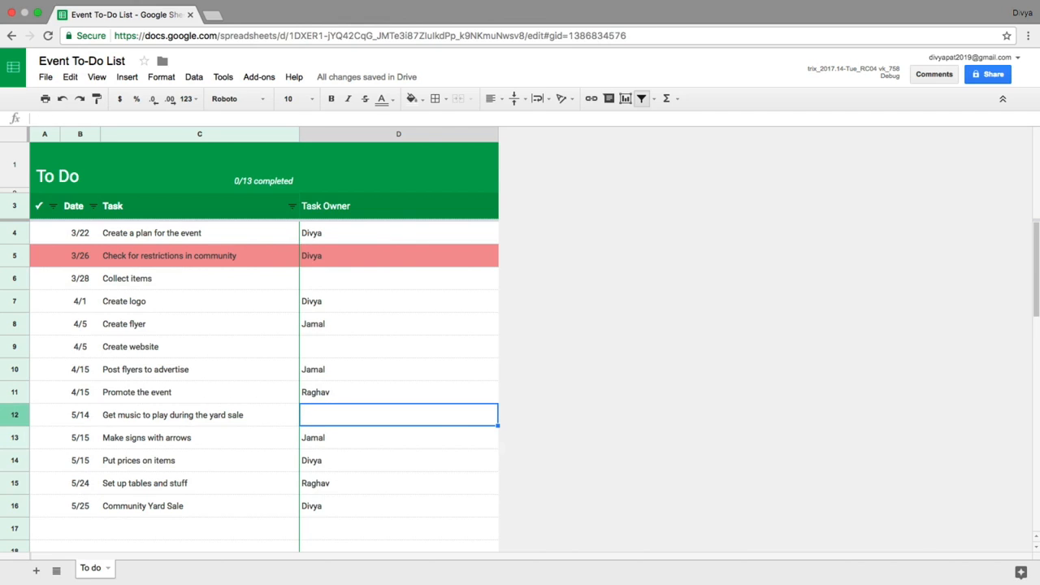
pyautogui.write('Mason')
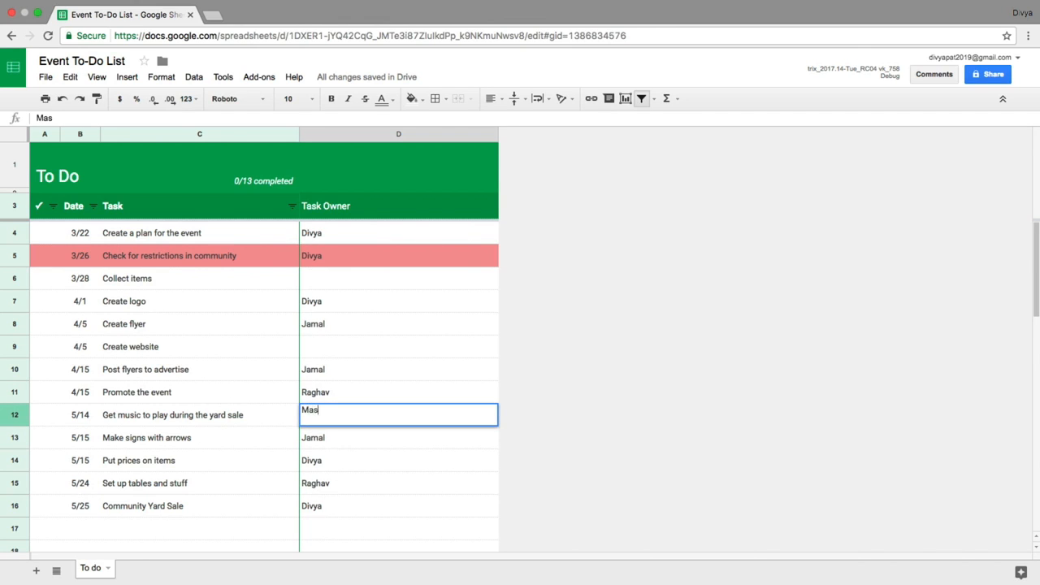
pyautogui.press('Return')
# Step: Enter a fifth owner's name in D9 for the Create website task
pyautogui.press('Up')
pyautogui.press('Up')
pyautogui.press('Up')
pyautogui.press('Up')
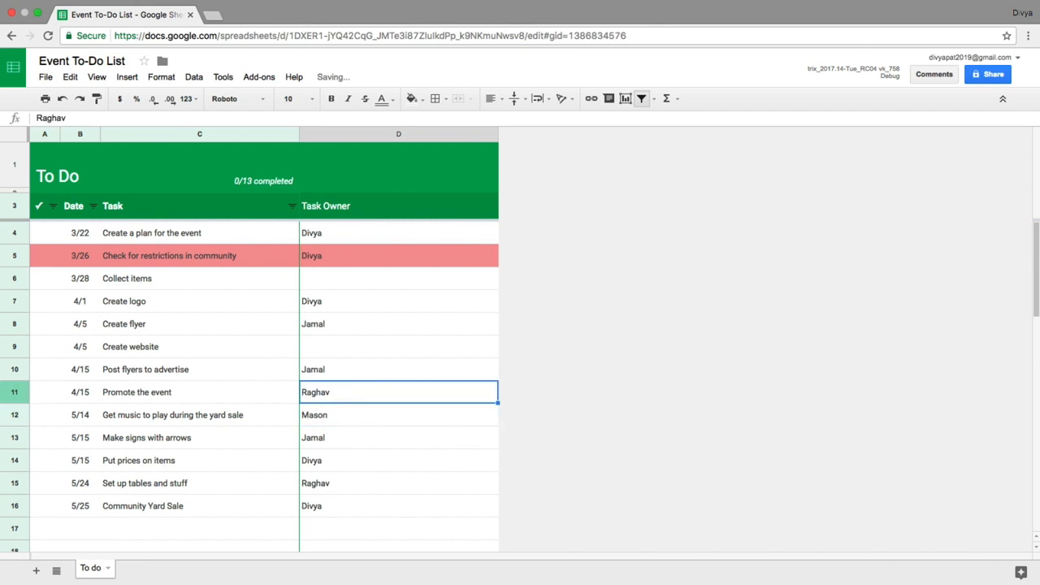
pyautogui.write('Jayden')
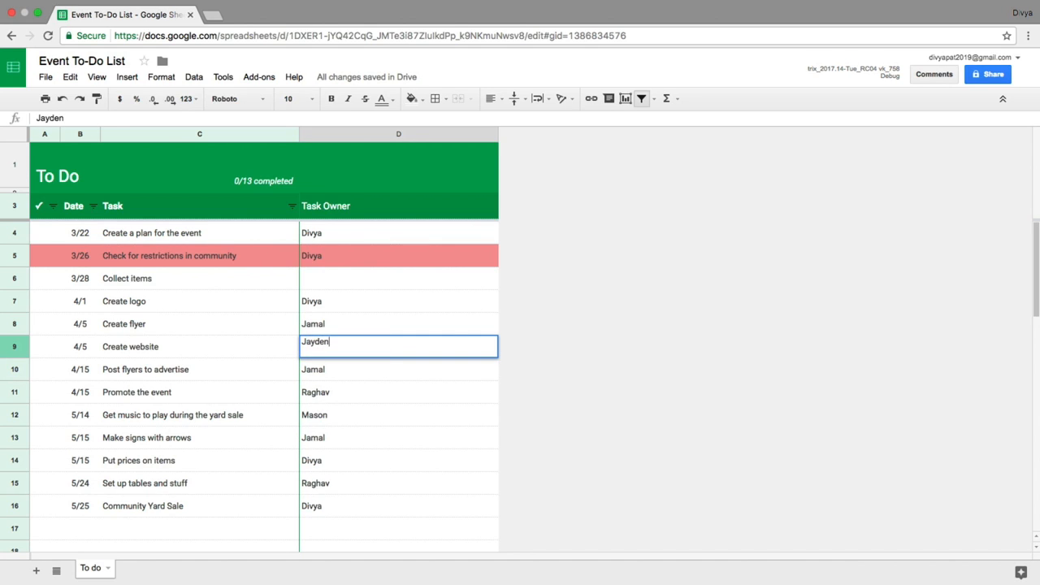
pyautogui.press('Return')
# Step: Enter the fourth owner's name in D6 for Collect items and narrow column D to fit its Task Owner header
pyautogui.press('Up')
pyautogui.press('Up')
pyautogui.press('Up')
pyautogui.press('Up')
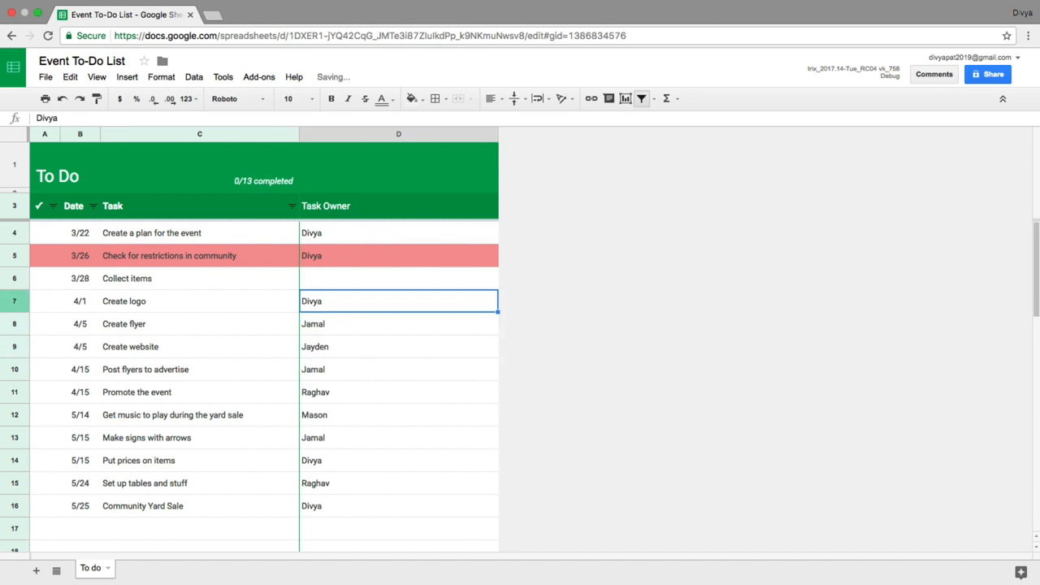
pyautogui.write('Mason')
pyautogui.press('Return')
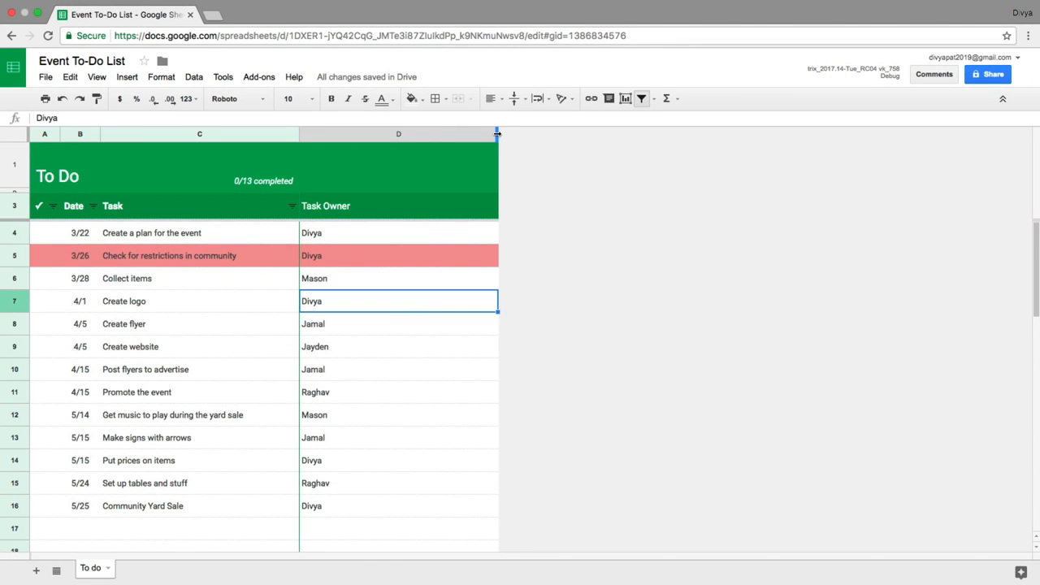
pyautogui.moveTo(497, 133); pyautogui.dragTo(360, 135)
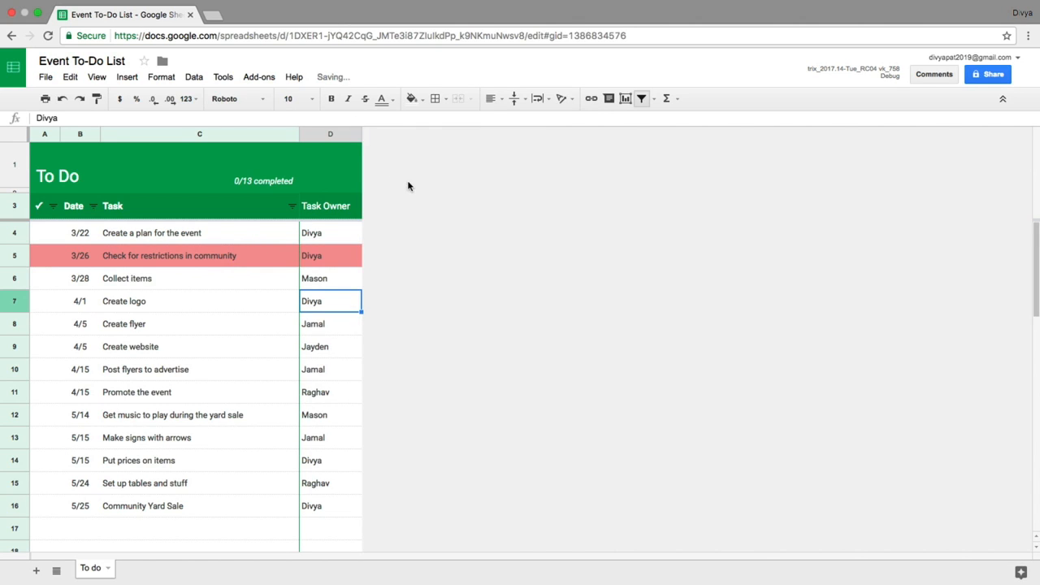